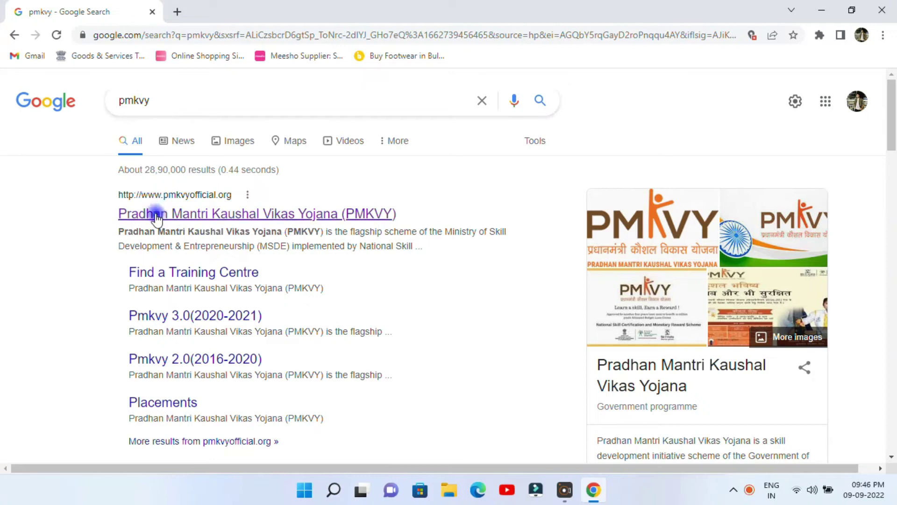
Open the official Pradhan Mantri Kaushal Vikas Yojana (PMKVY) website from the search results and look through its home page
left_click(312, 213)
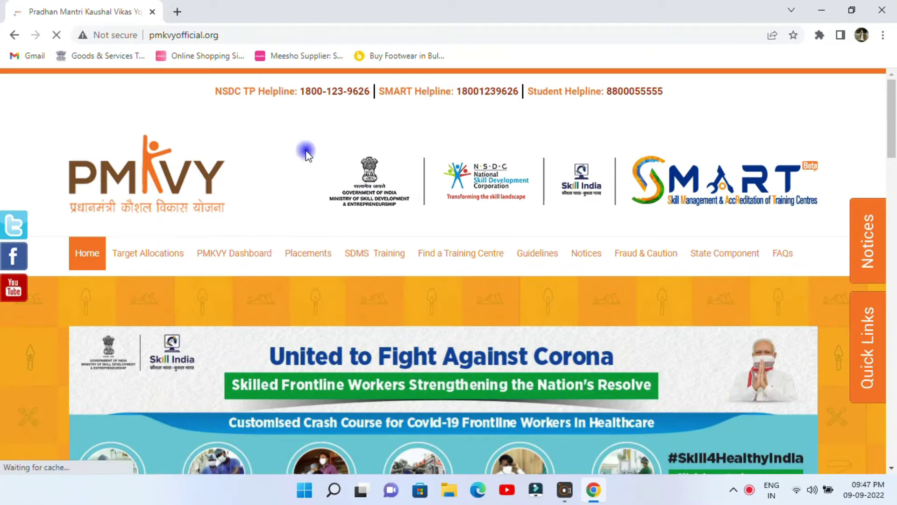
scroll(387, 136, "down", 5)
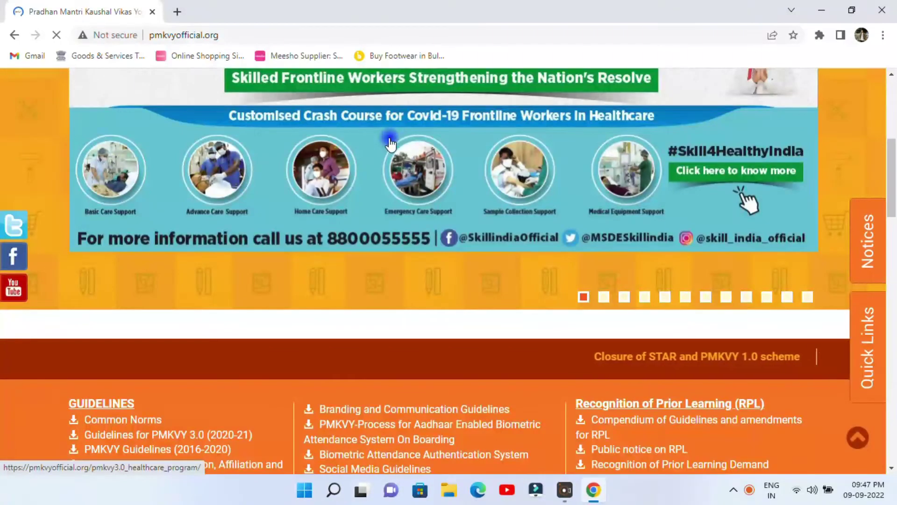
scroll(390, 138, "down", 3)
scroll(390, 138, "down", 9)
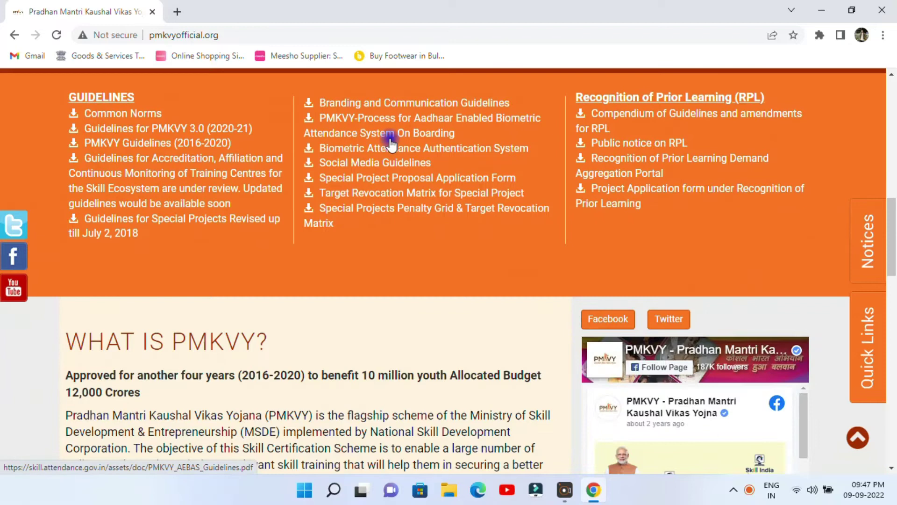
scroll(390, 139, "up", 3)
scroll(390, 139, "up", 6)
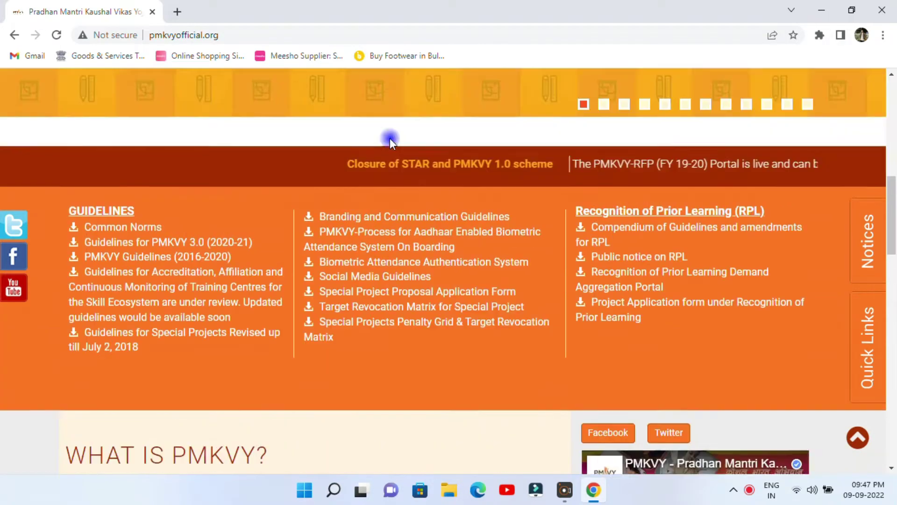
scroll(389, 139, "down", 3)
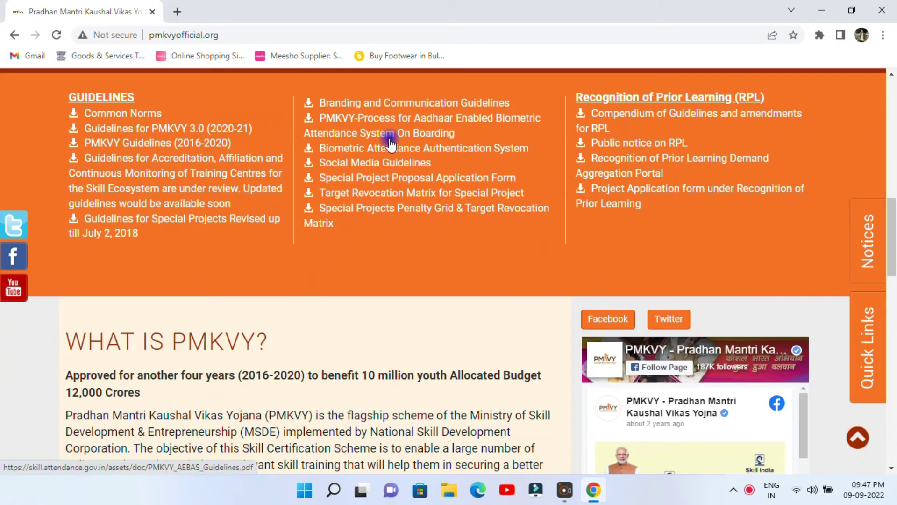
scroll(395, 167, "up", 6)
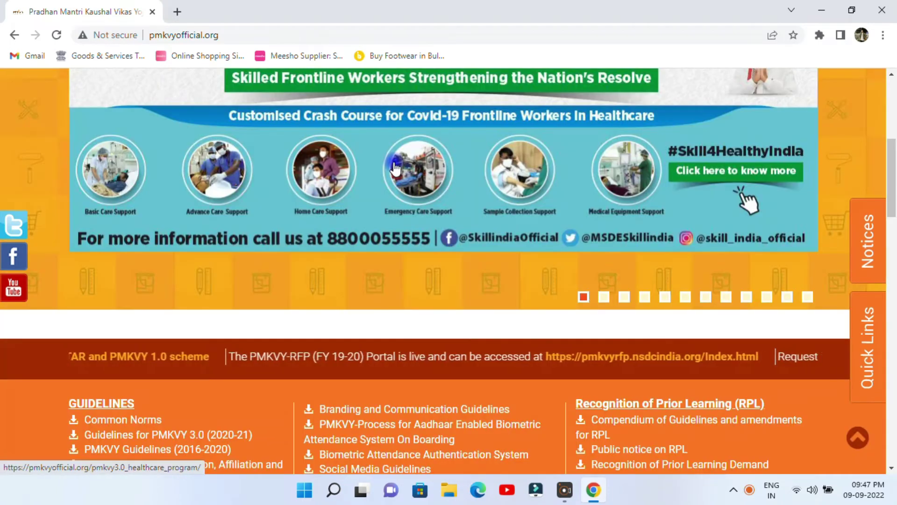
scroll(394, 168, "up", 4)
scroll(395, 168, "up", 3)
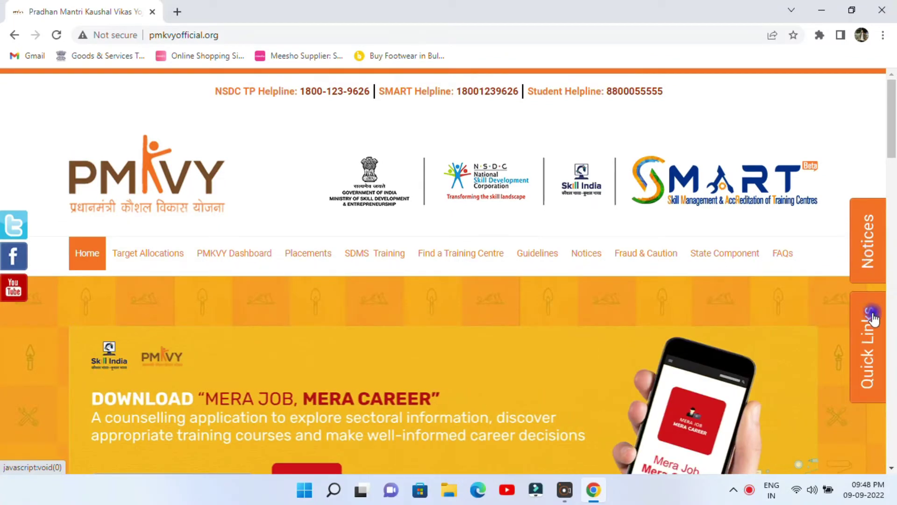
Go to the Skill India portal through the site's quick links and open the "I want to skill myself" registration form
left_click(870, 349)
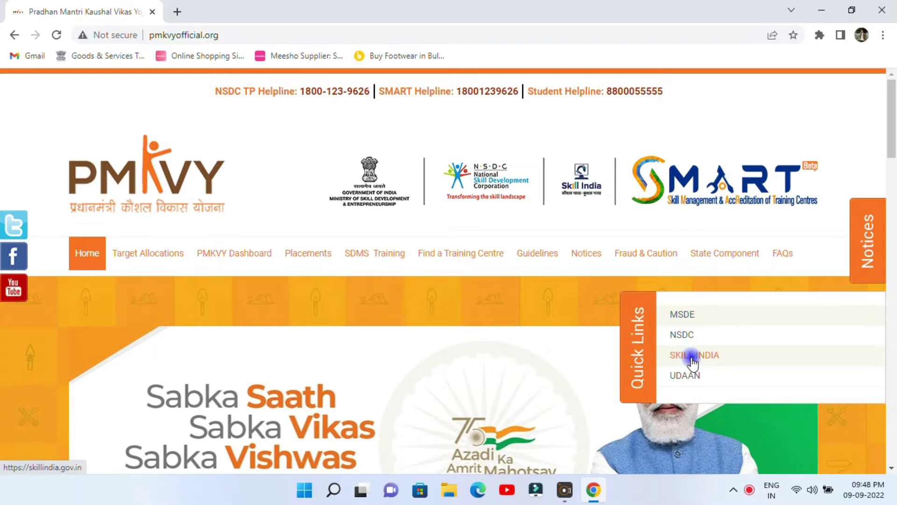
left_click(693, 360)
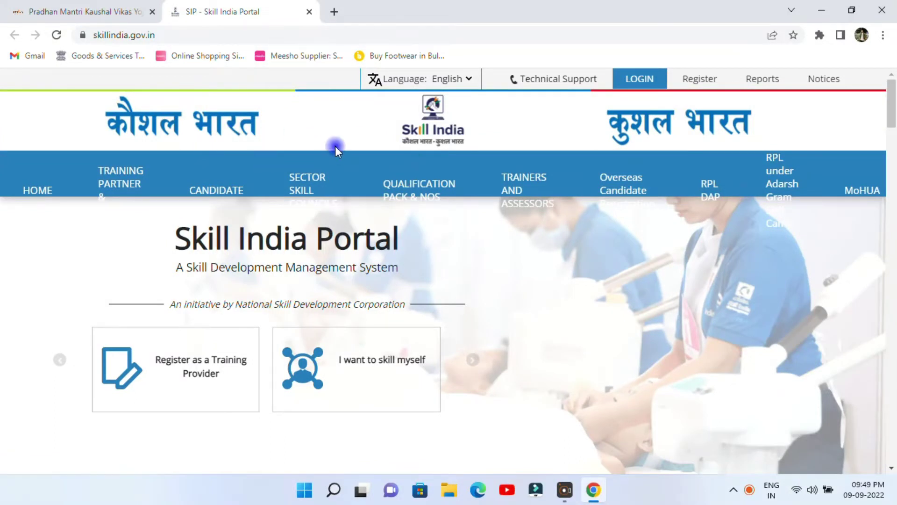
left_click(59, 361)
left_click(469, 363)
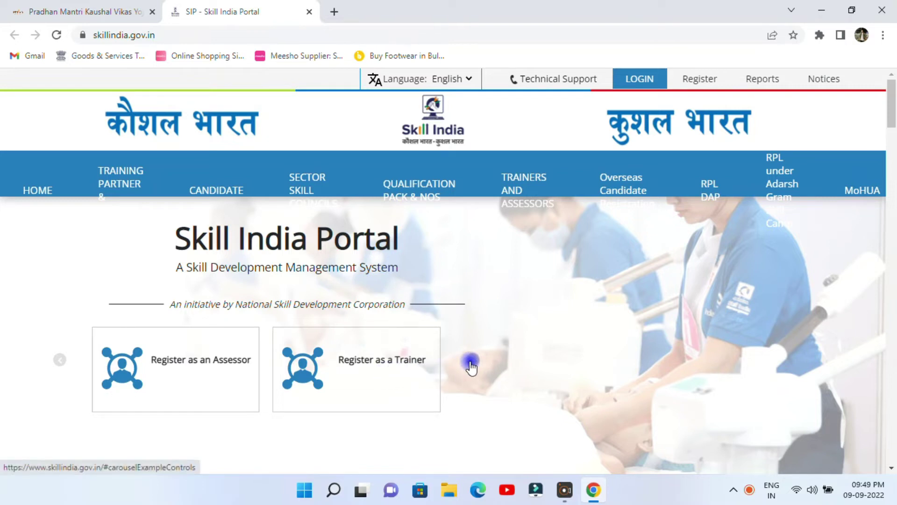
left_click(470, 364)
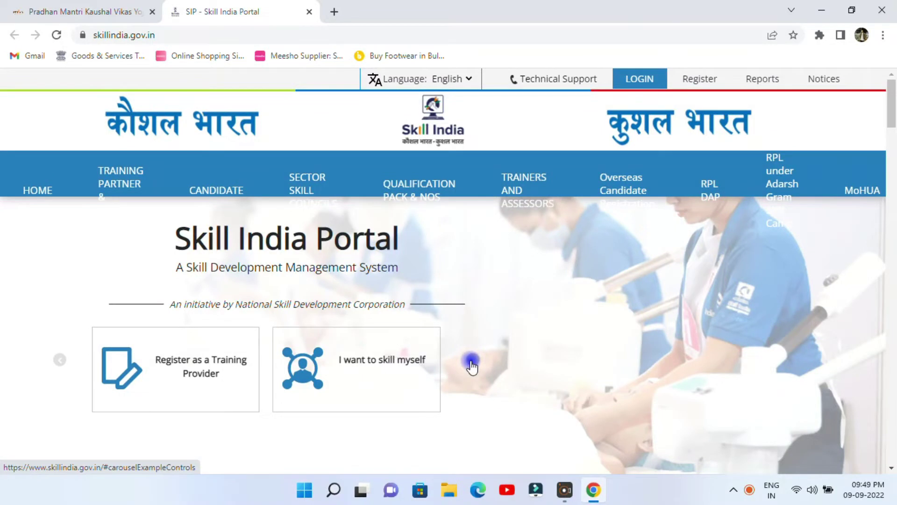
left_click(471, 364)
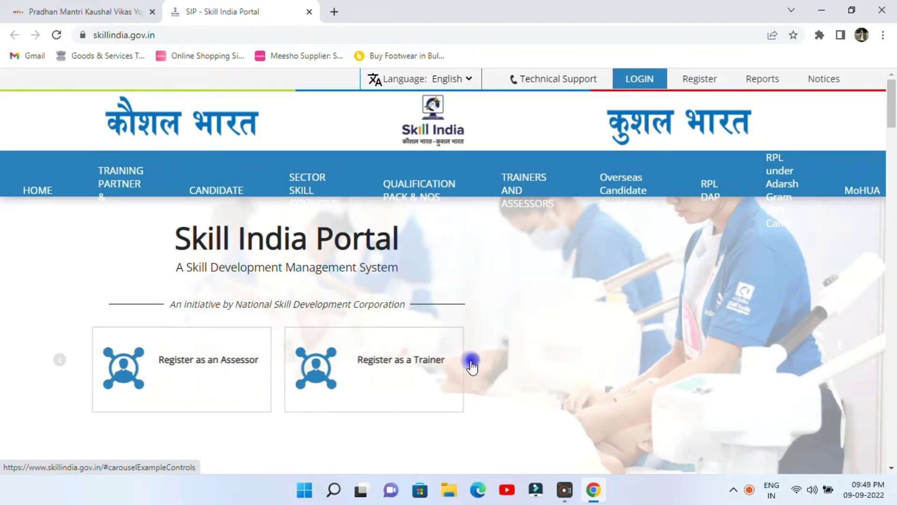
left_click(473, 363)
left_click(405, 362)
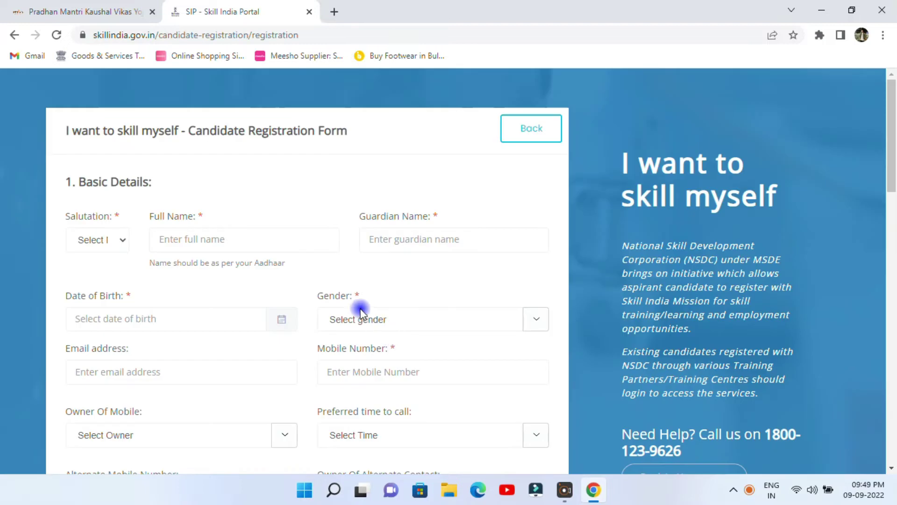
Examine the basic details and location details that the candidate registration form asks for
scroll(335, 214, "down", 3)
scroll(338, 216, "down", 6)
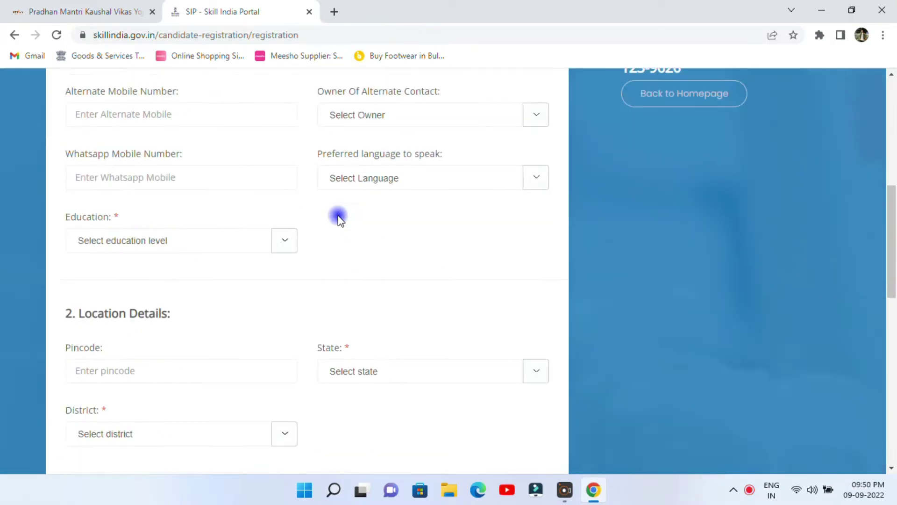
scroll(339, 217, "up", 9)
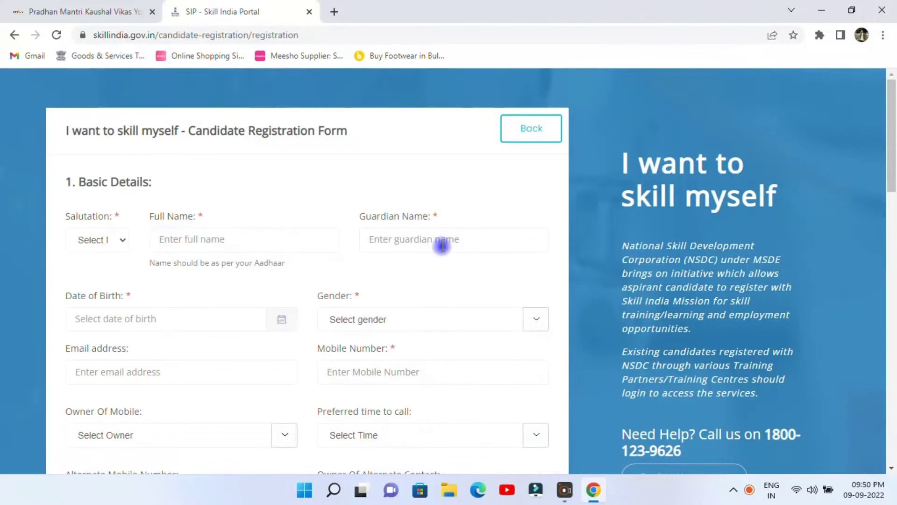
scroll(210, 307, "down", 3)
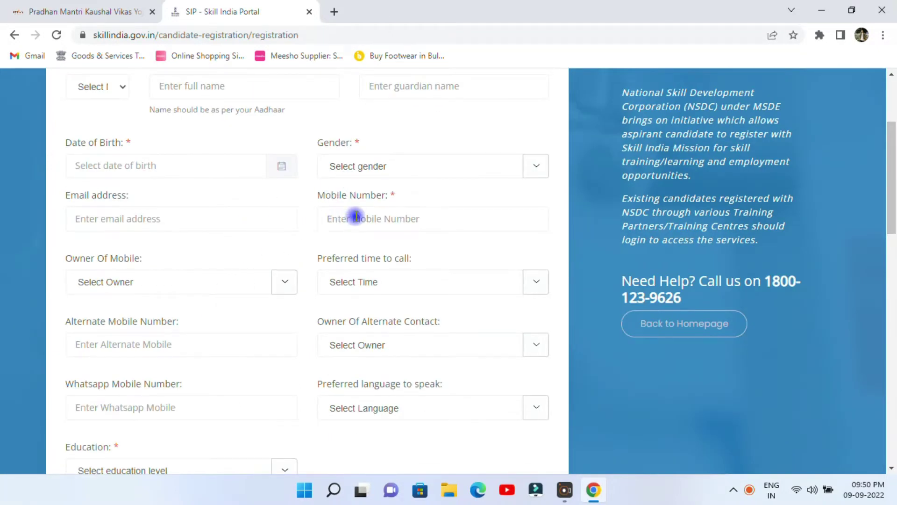
scroll(372, 229, "up", 3)
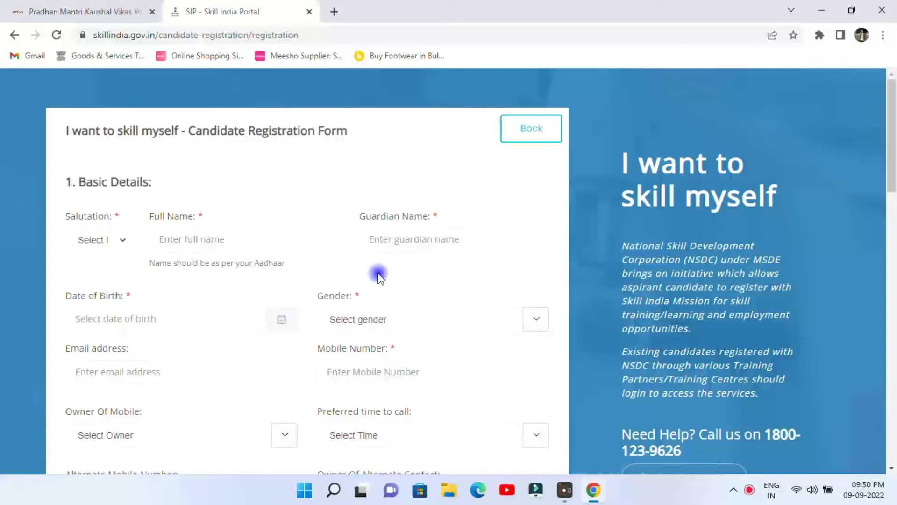
scroll(379, 276, "down", 3)
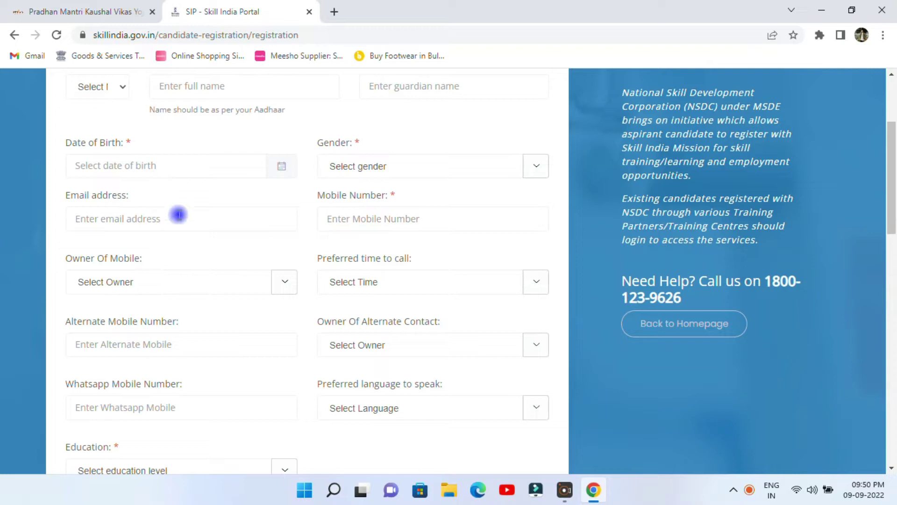
scroll(341, 245, "down", 3)
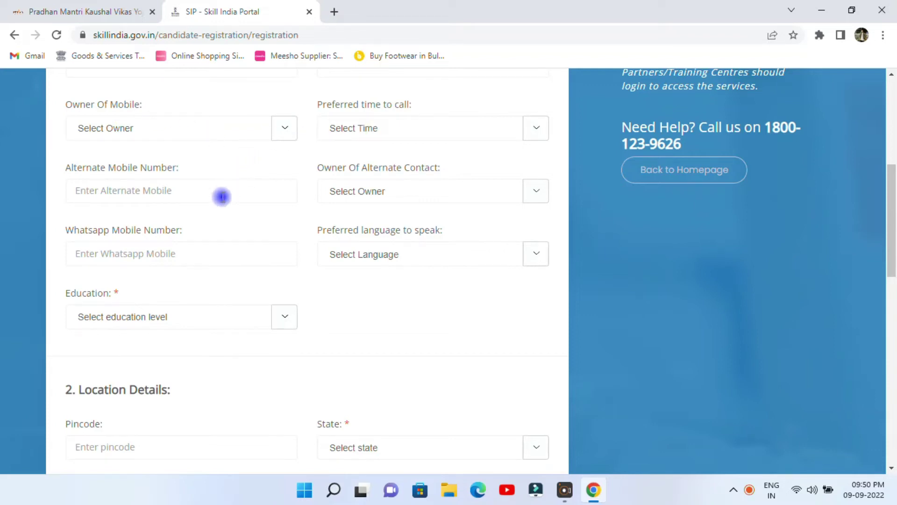
scroll(211, 252, "down", 3)
scroll(241, 149, "up", 3)
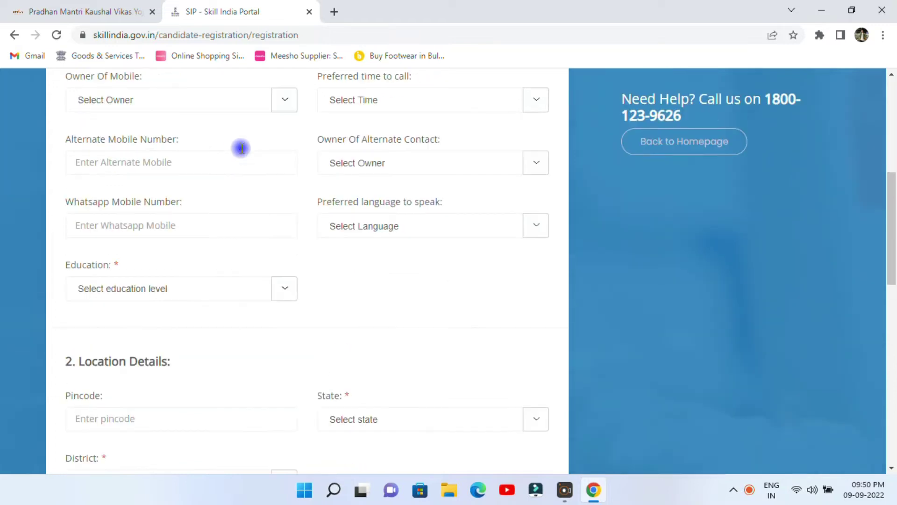
scroll(241, 148, "up", 1)
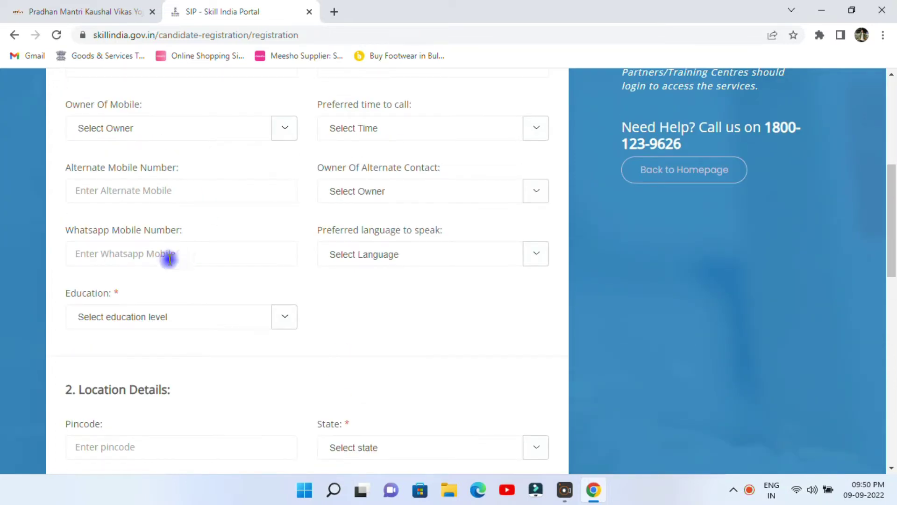
scroll(170, 258, "down", 5)
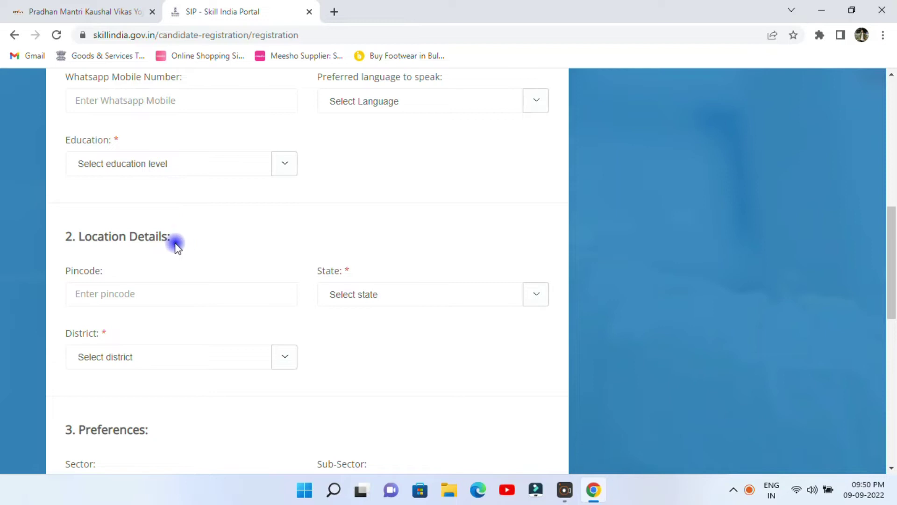
In the form's preferences, choose Electronics as the sector and Solar Electronics as the sub-sector, and check the available job roles
scroll(201, 256, "down", 3)
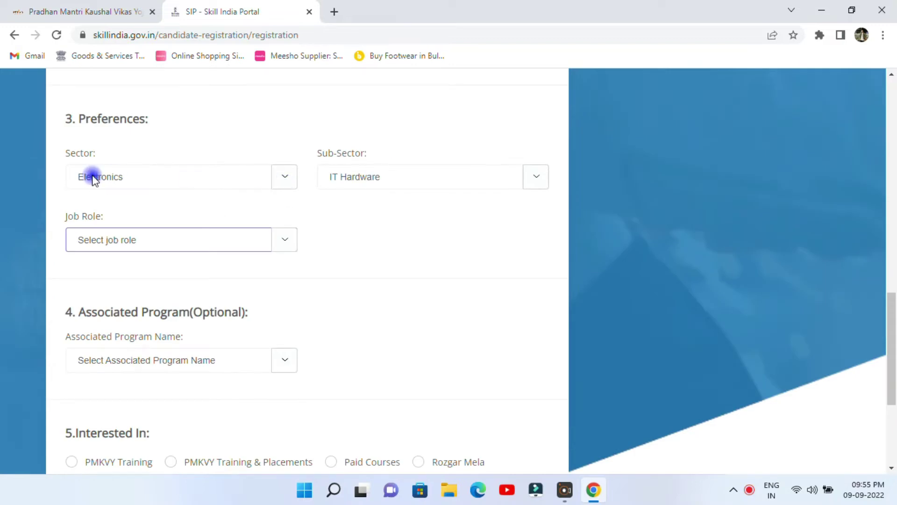
left_click(285, 177)
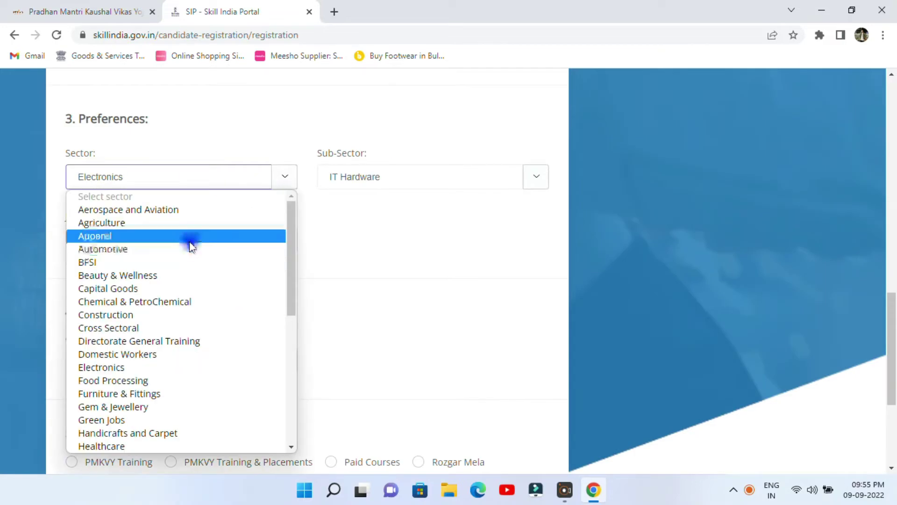
left_click(127, 366)
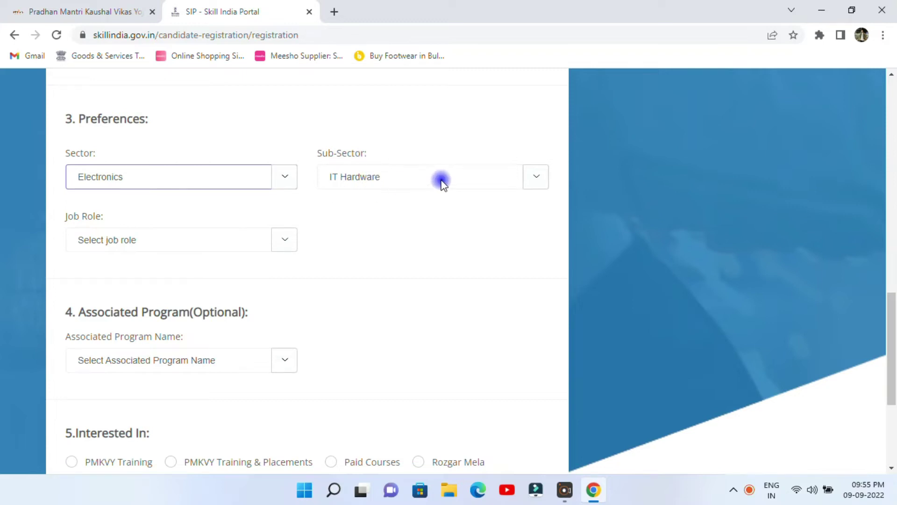
left_click(537, 178)
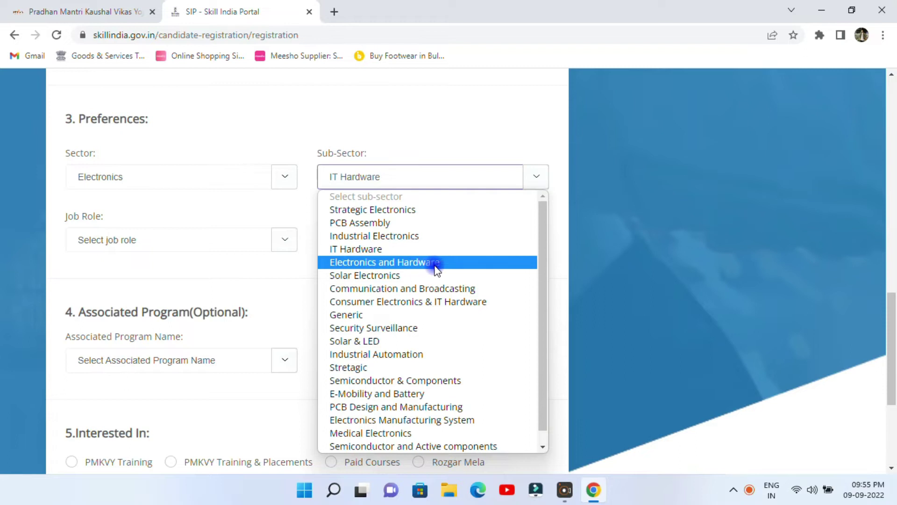
left_click(373, 276)
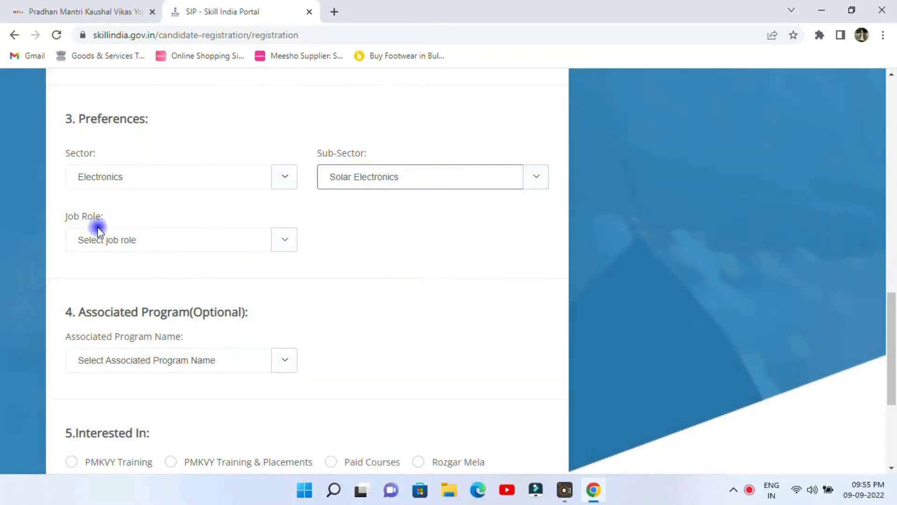
left_click(288, 244)
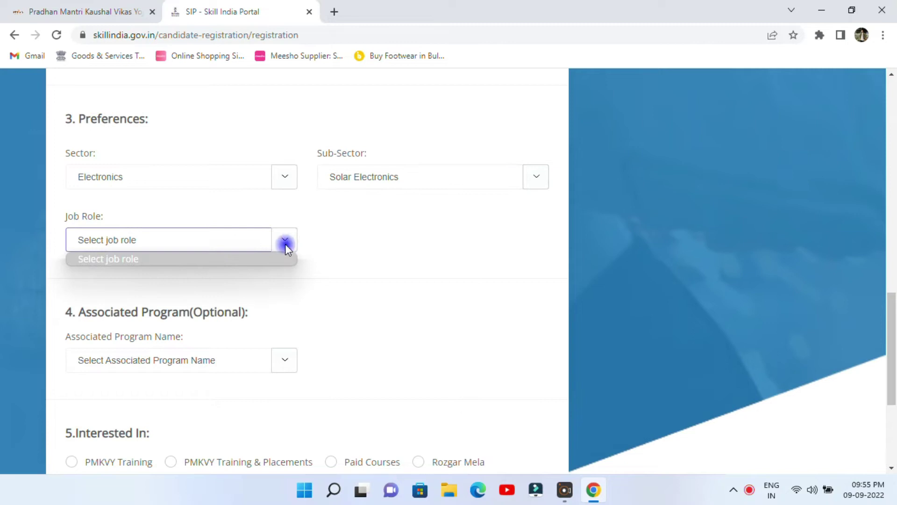
left_click(238, 243)
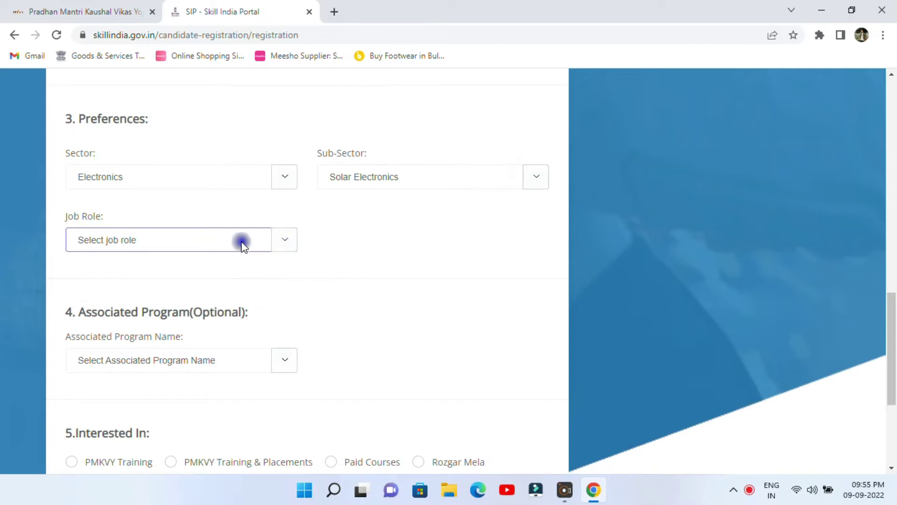
Submit the registration with PMKVY Training & Placements as the interest, the terms accepted and the reCAPTCHA completed, and dismiss the confirmation
scroll(388, 257, "down", 2)
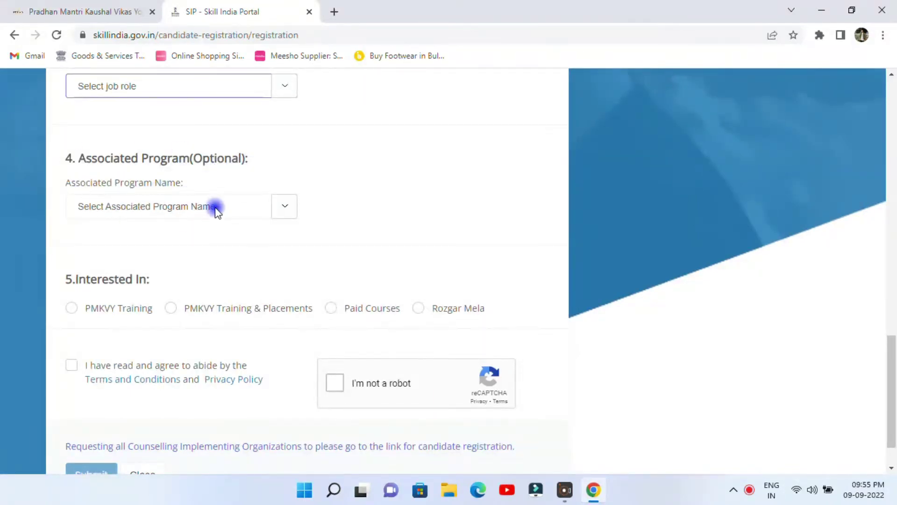
scroll(291, 219, "down", 1)
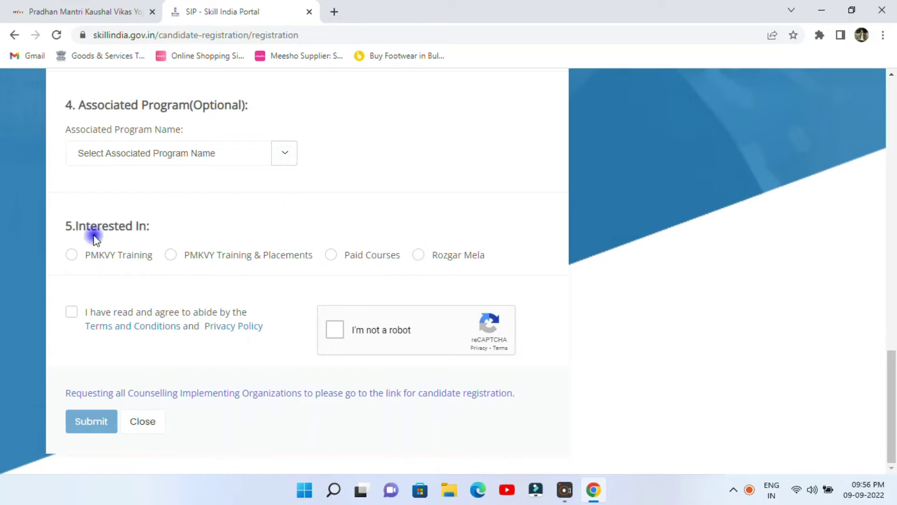
left_click(171, 256)
left_click(70, 311)
left_click(335, 329)
left_click(70, 420)
left_click(109, 424)
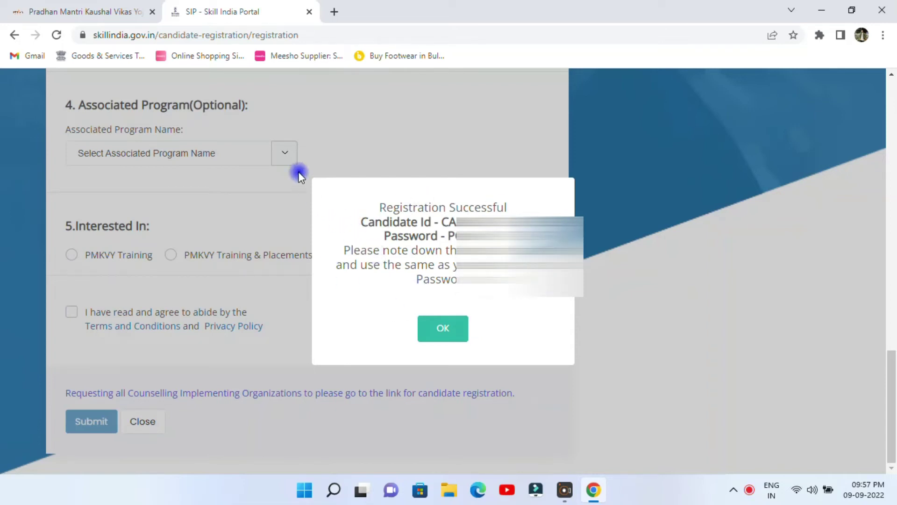
left_click(444, 329)
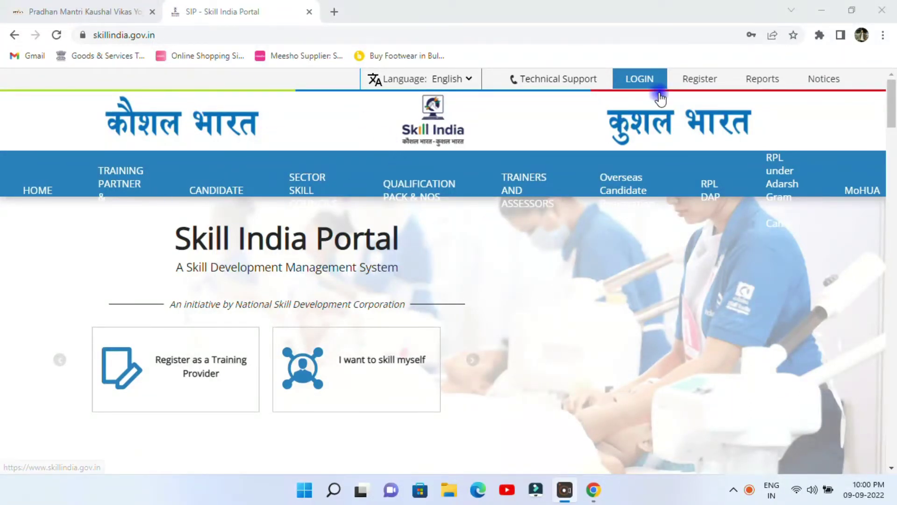
Log in to the Skill India portal with the candidate's username and password
left_click(647, 82)
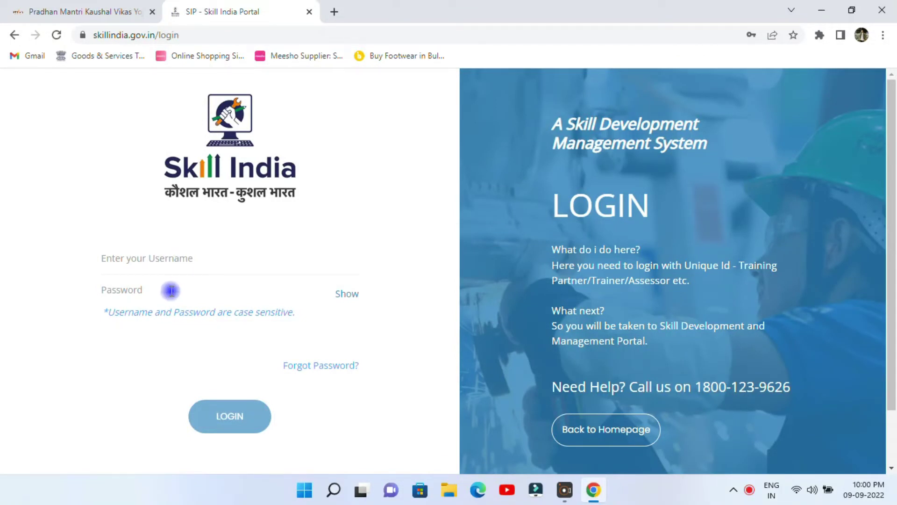
left_click(229, 423)
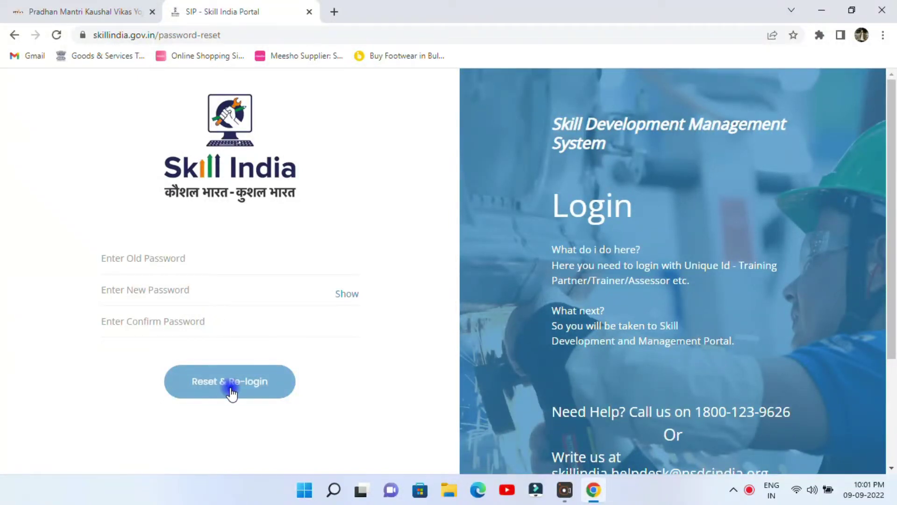
Reset the candidate account's password, decline to save it in the browser, and log in again with the username and new password
left_click(257, 382)
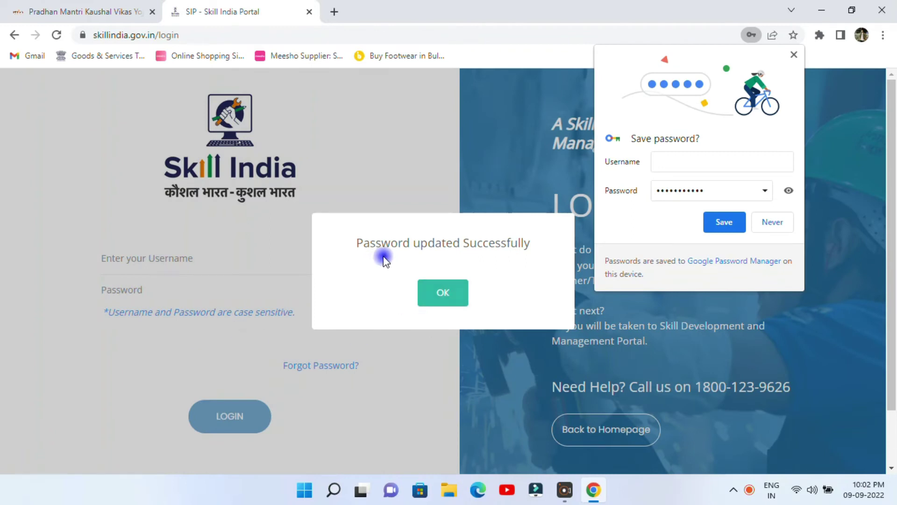
left_click(448, 292)
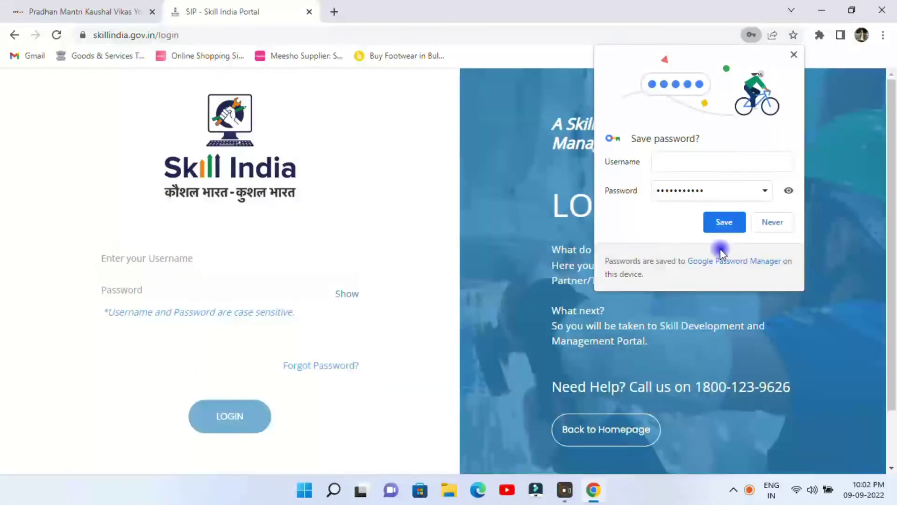
left_click(779, 227)
left_click(179, 290)
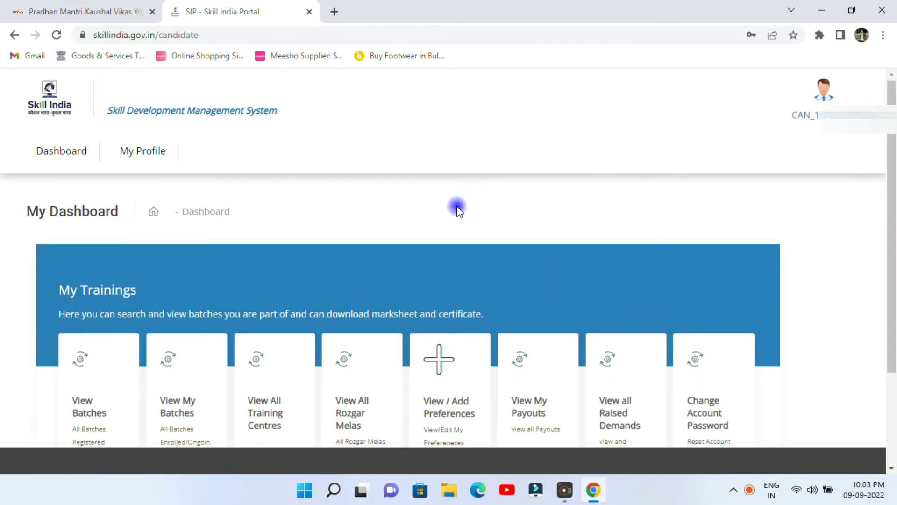
Open the list of all training centres from the candidate dashboard
scroll(457, 206, "down", 2)
scroll(457, 209, "down", 1)
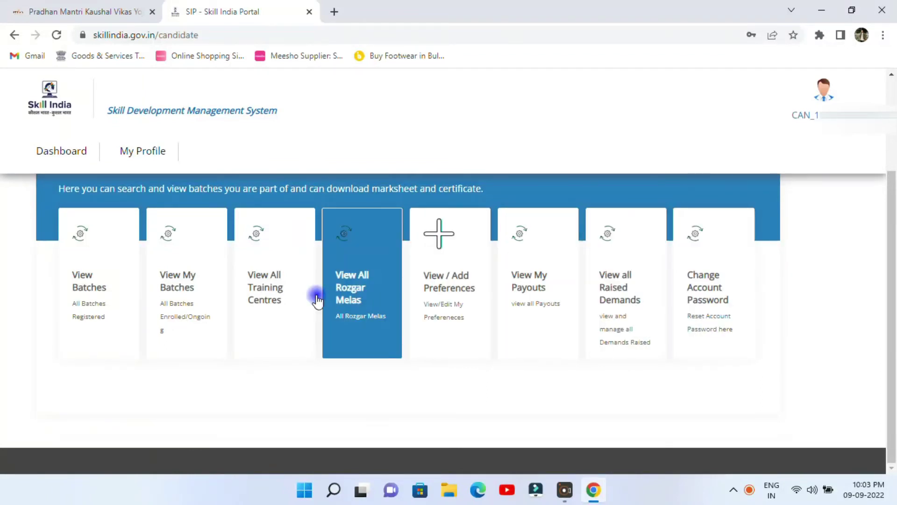
left_click(273, 301)
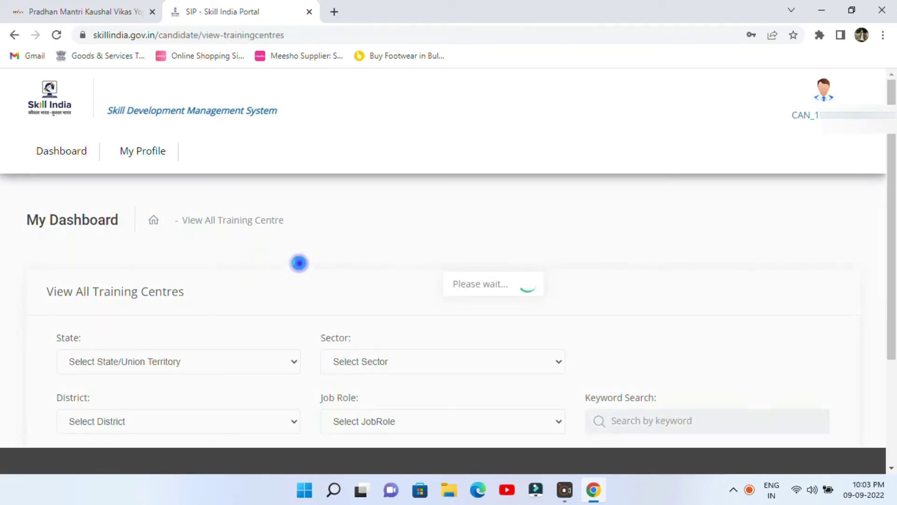
Set the training centre filters to state UTTAR PRADESH, sector Electronics and the candidate's district
scroll(304, 266, "down", 5)
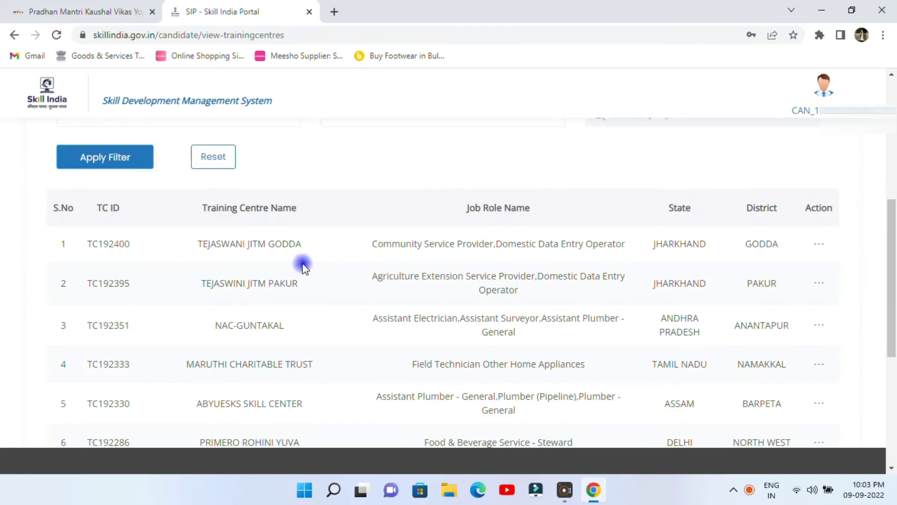
scroll(304, 267, "up", 6)
scroll(305, 268, "down", 3)
scroll(304, 270, "up", 3)
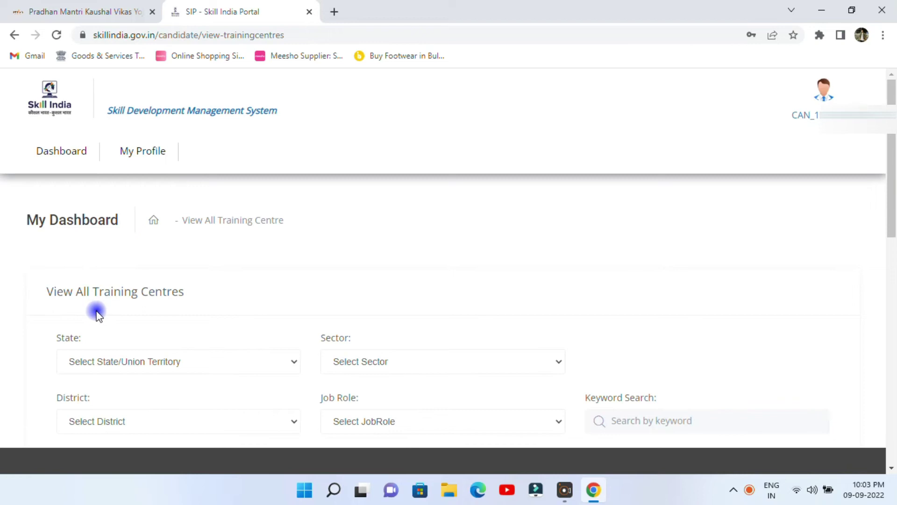
scroll(161, 297, "down", 3)
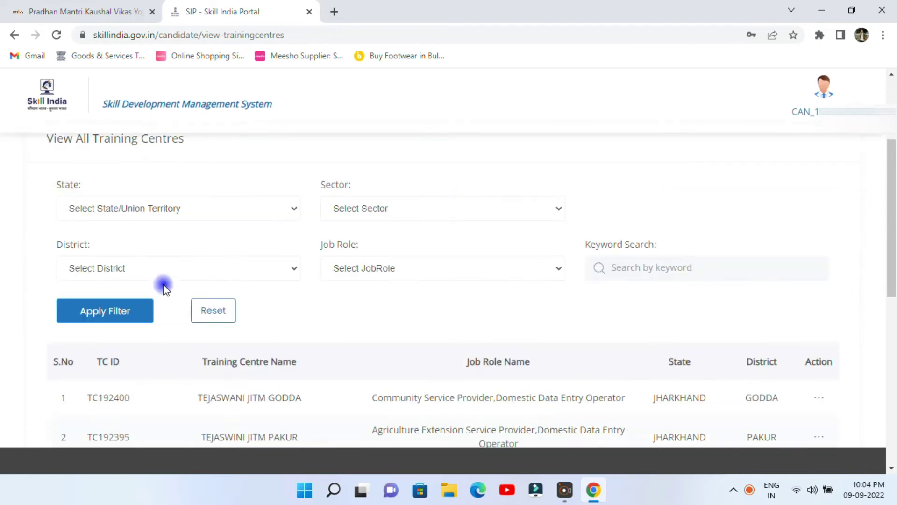
left_click(290, 209)
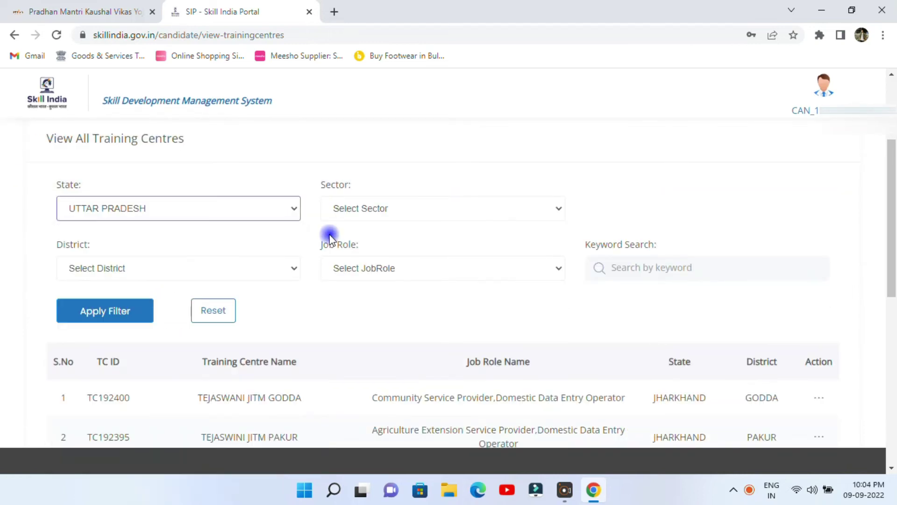
left_click(439, 209)
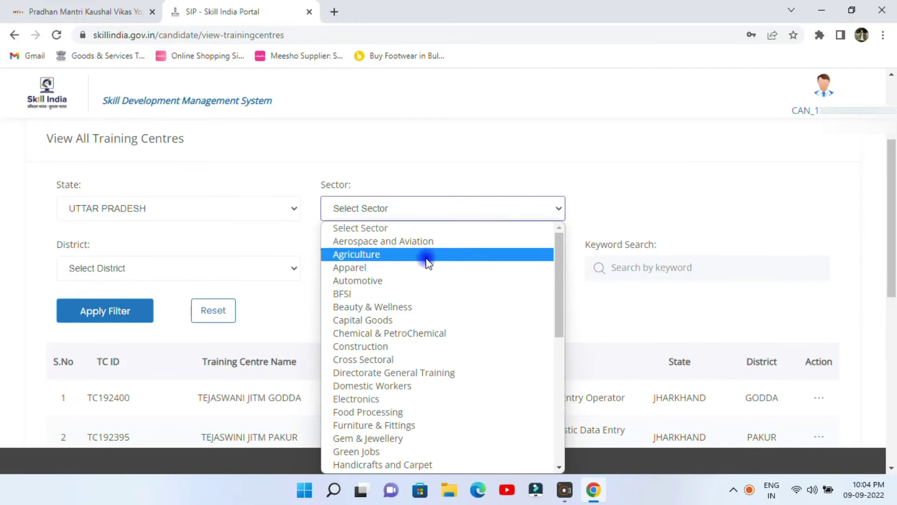
left_click(378, 399)
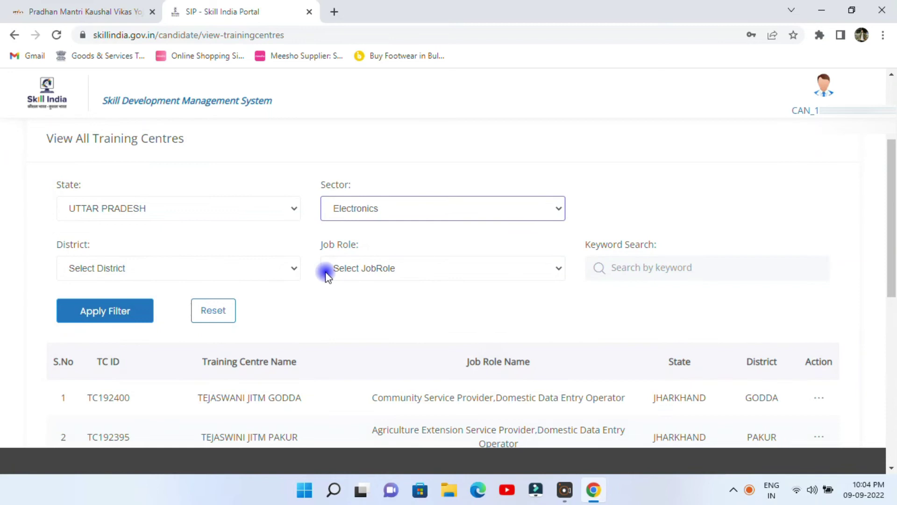
left_click(271, 268)
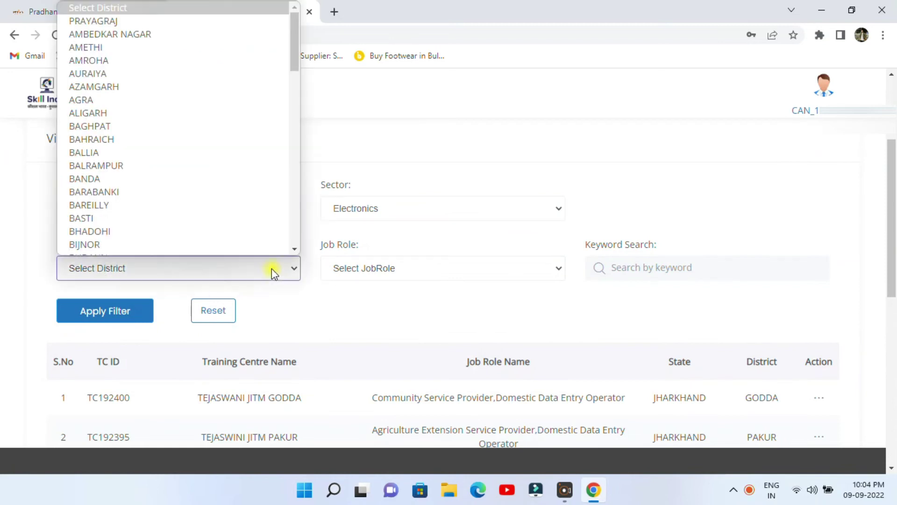
left_click(200, 218)
Choose Solar Panel Installation Technician as the job role and apply the training centre filter
left_click(408, 272)
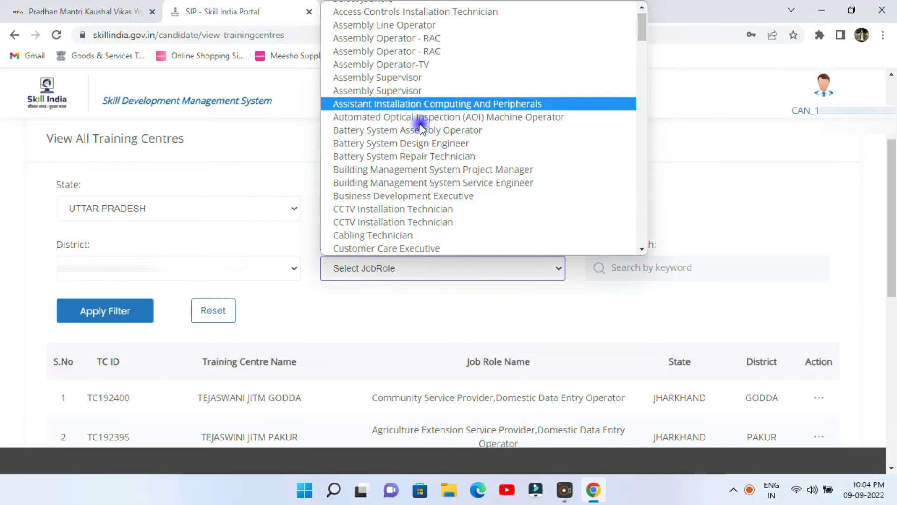
scroll(420, 136, "down", 12)
scroll(422, 147, "up", 6)
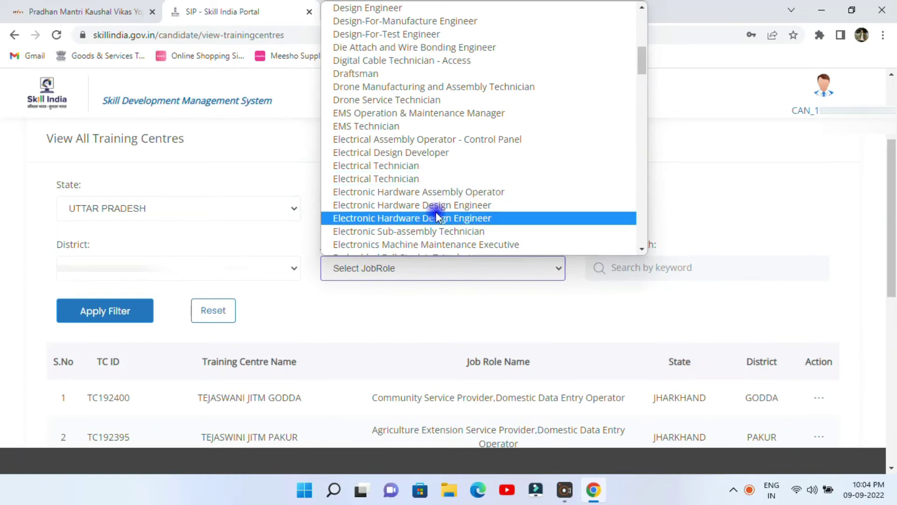
scroll(431, 200, "down", 5)
scroll(431, 200, "down", 10)
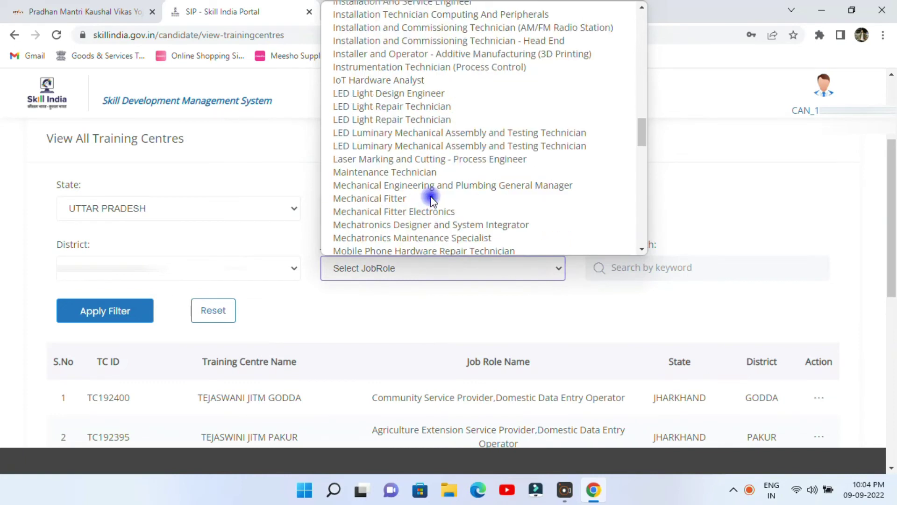
scroll(431, 200, "down", 5)
scroll(431, 200, "down", 8)
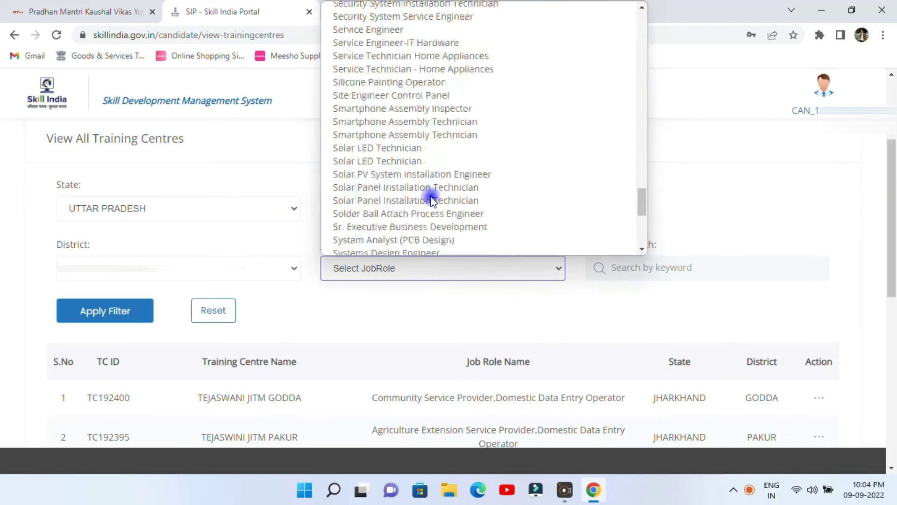
scroll(431, 196, "up", 5)
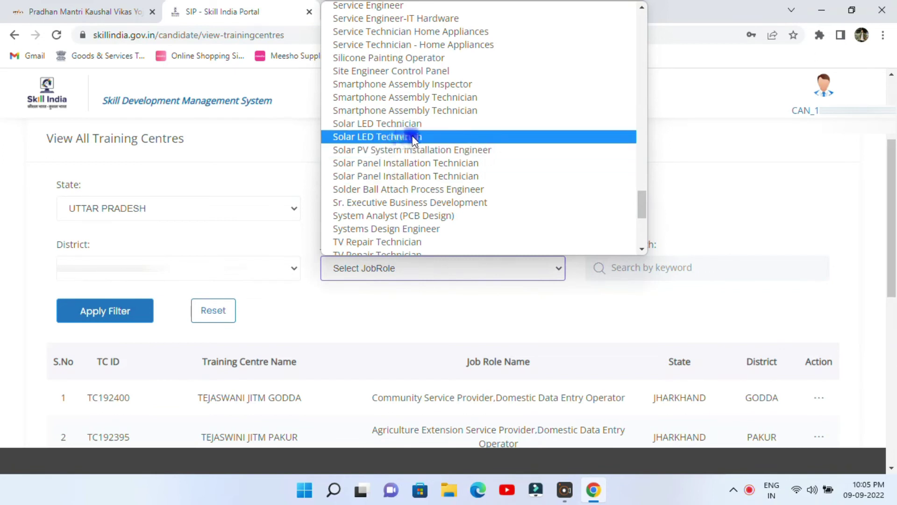
left_click(411, 161)
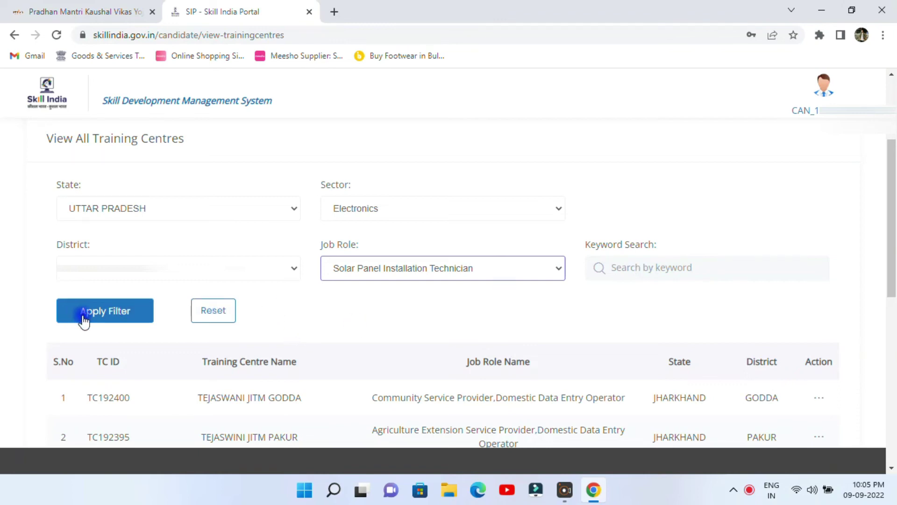
left_click(107, 314)
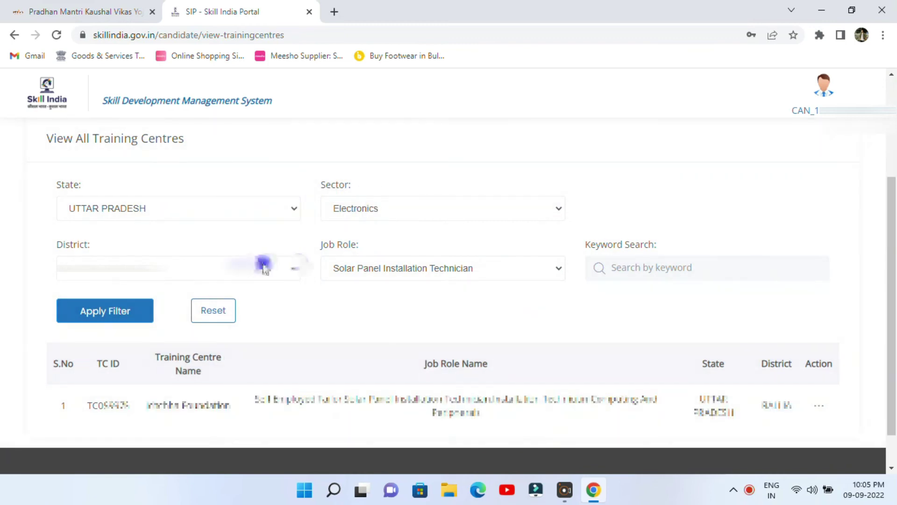
Open the details of the training centre in the filtered list
scroll(308, 257, "down", 2)
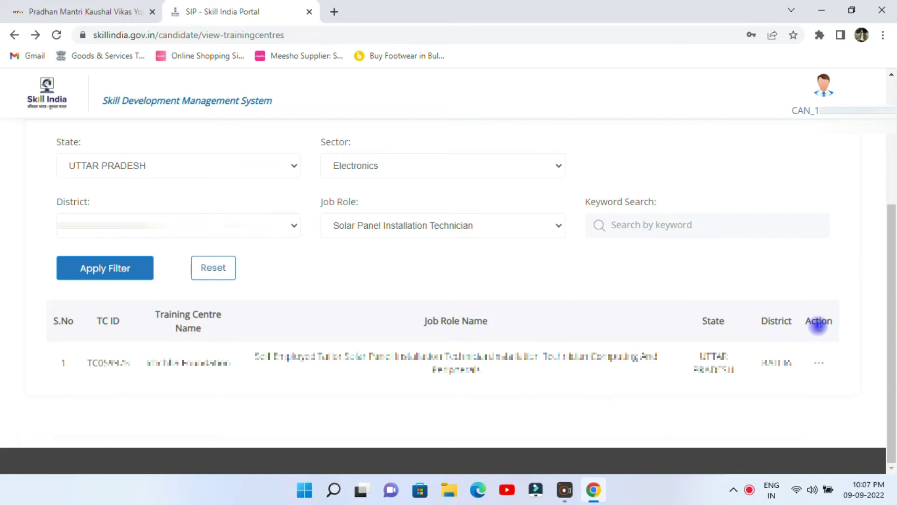
left_click(821, 364)
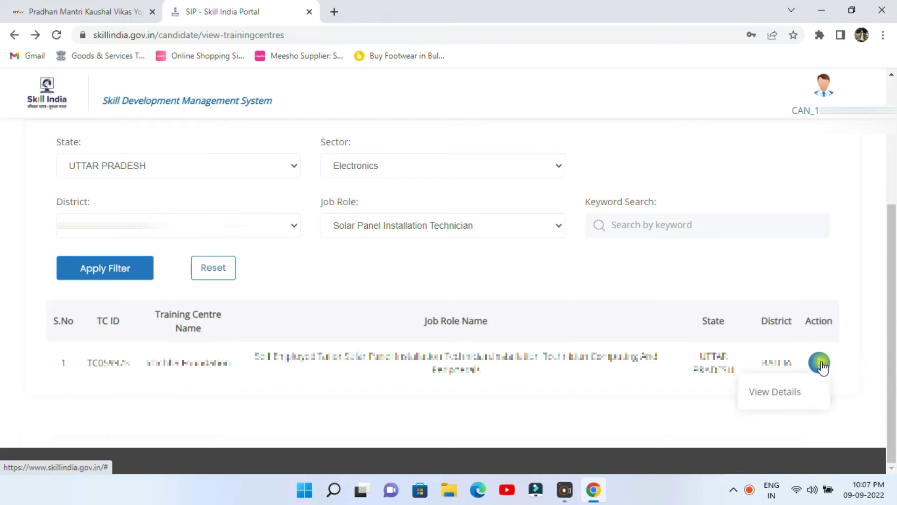
left_click(790, 392)
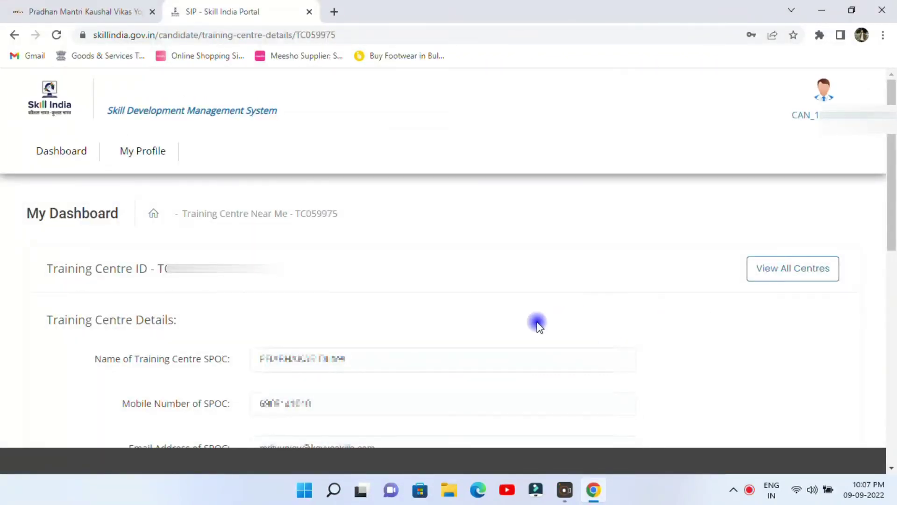
Examine the training centre's contact person, address and location details and the job roles it offers
scroll(248, 273, "down", 3)
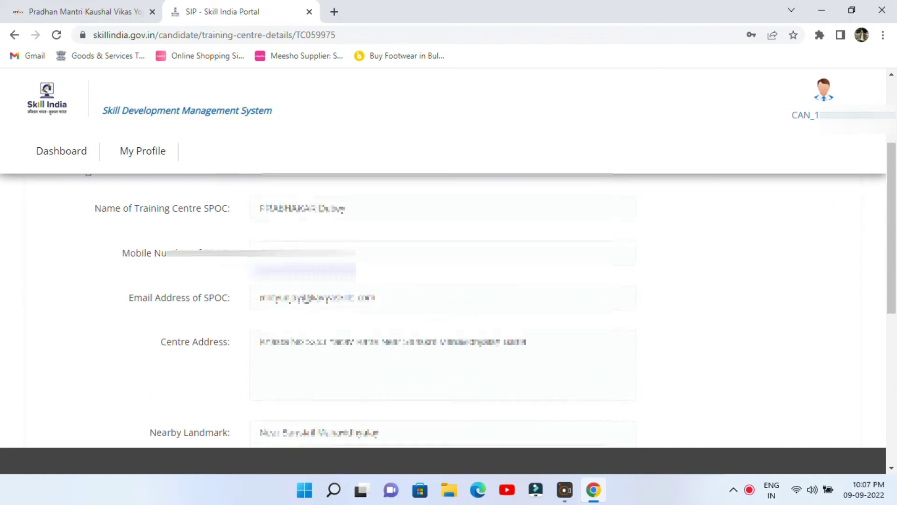
scroll(248, 273, "up", 3)
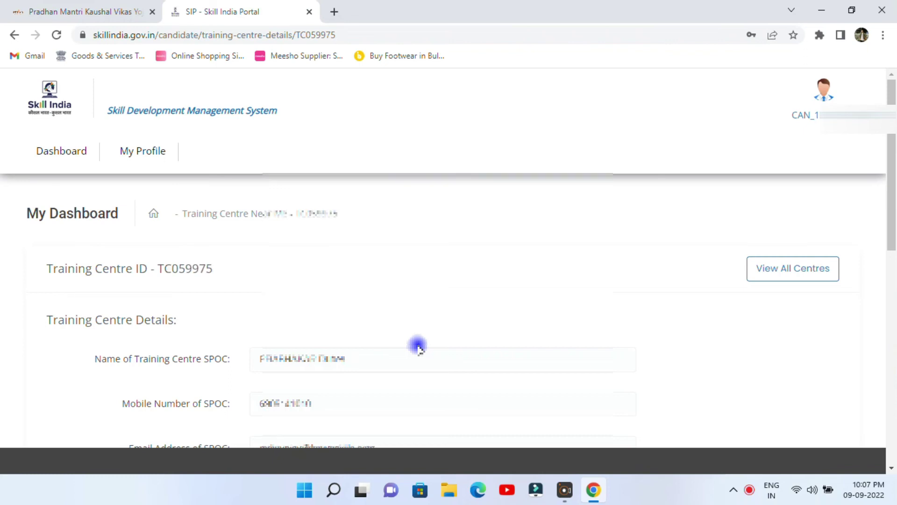
scroll(417, 346, "down", 3)
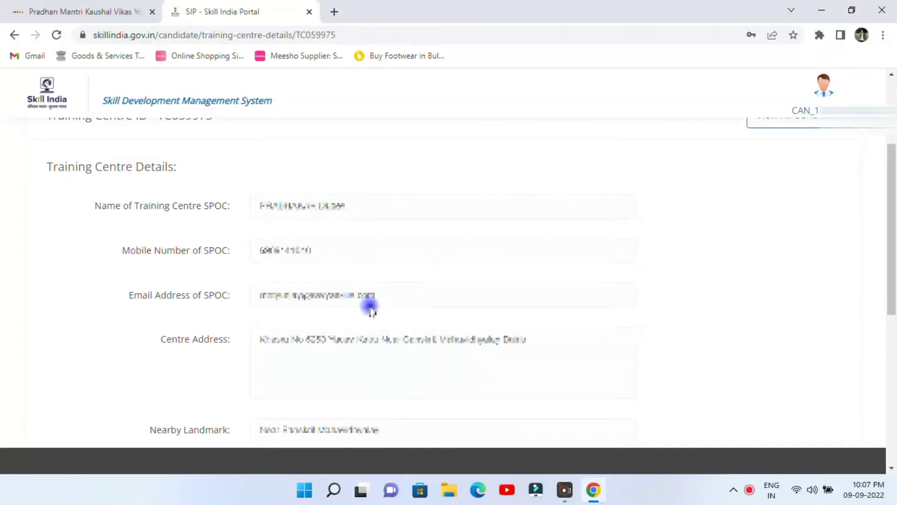
scroll(369, 306, "down", 3)
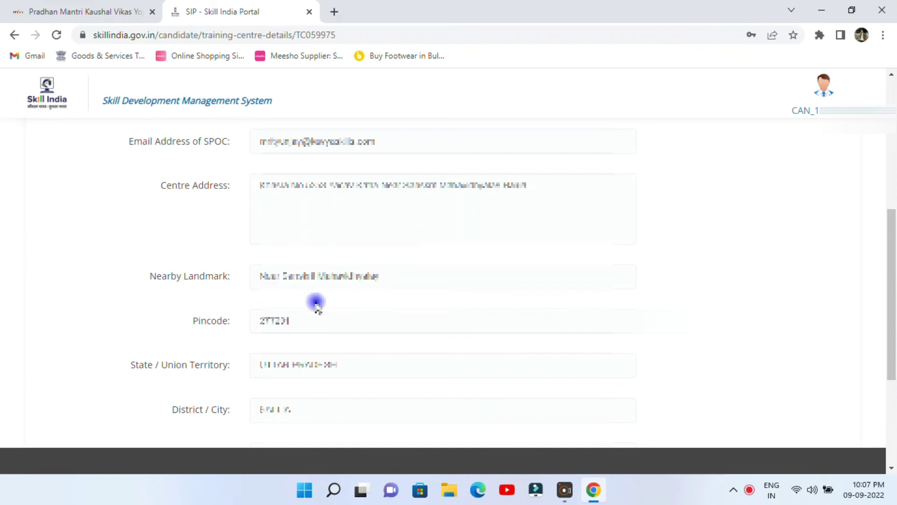
scroll(316, 304, "down", 3)
scroll(317, 306, "down", 1)
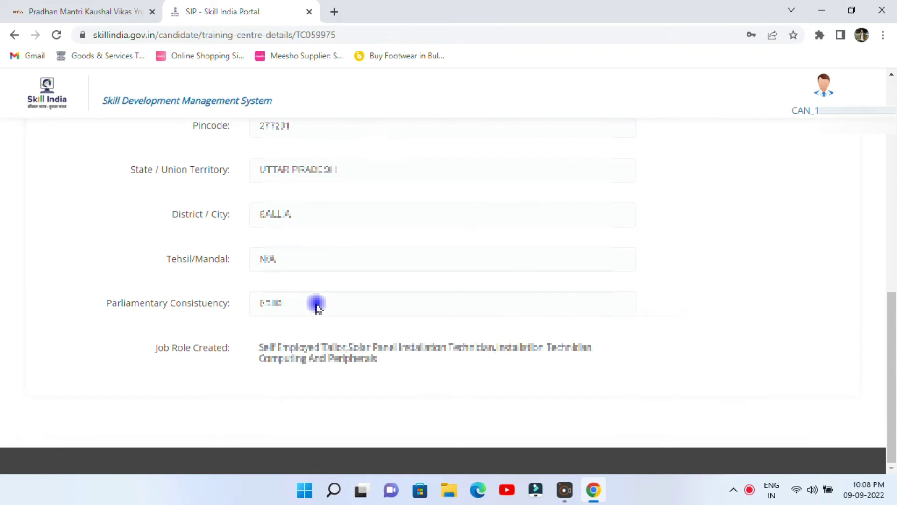
scroll(317, 306, "up", 10)
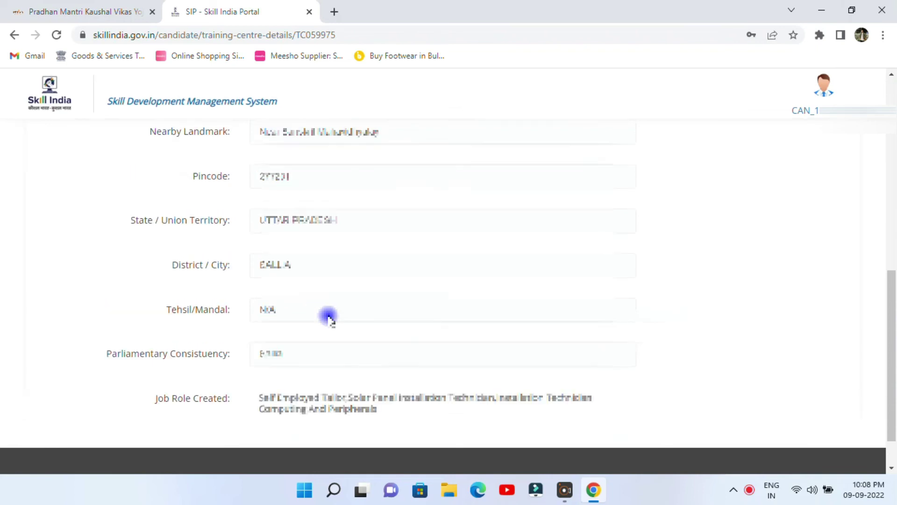